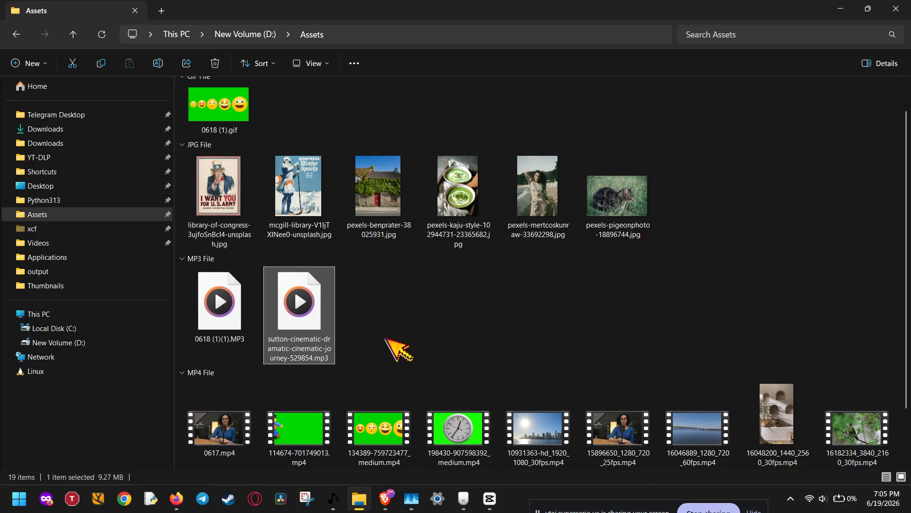
Step: Rename the file 0618 (1)(1).MP3 in the Assets folder as audio
click(223, 331)
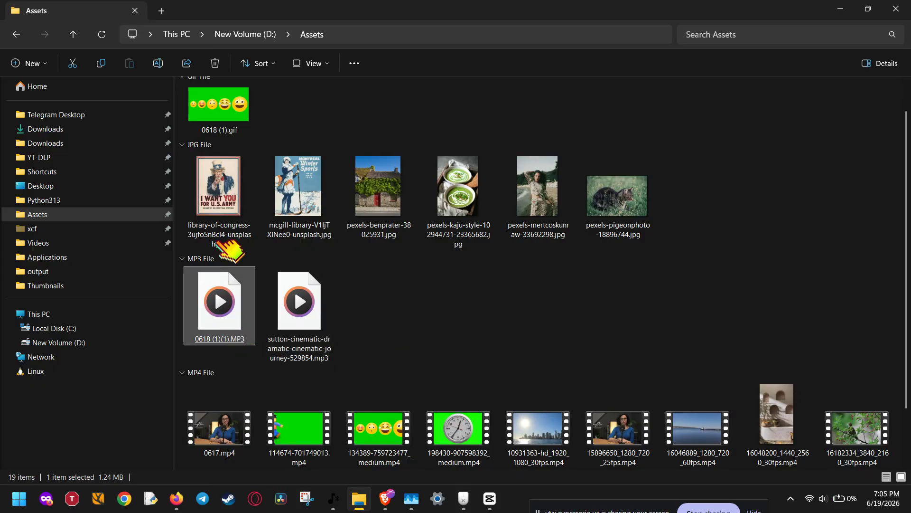
click(158, 63)
text(audio)
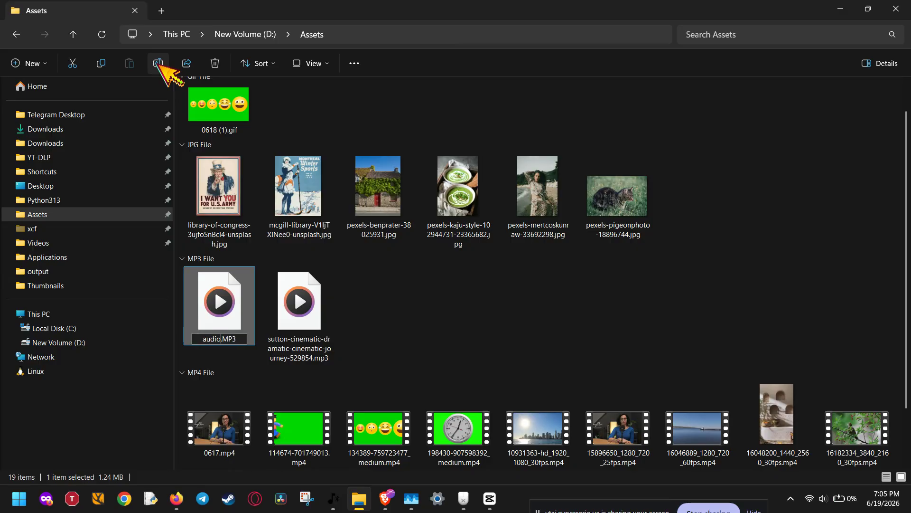
key(Return)
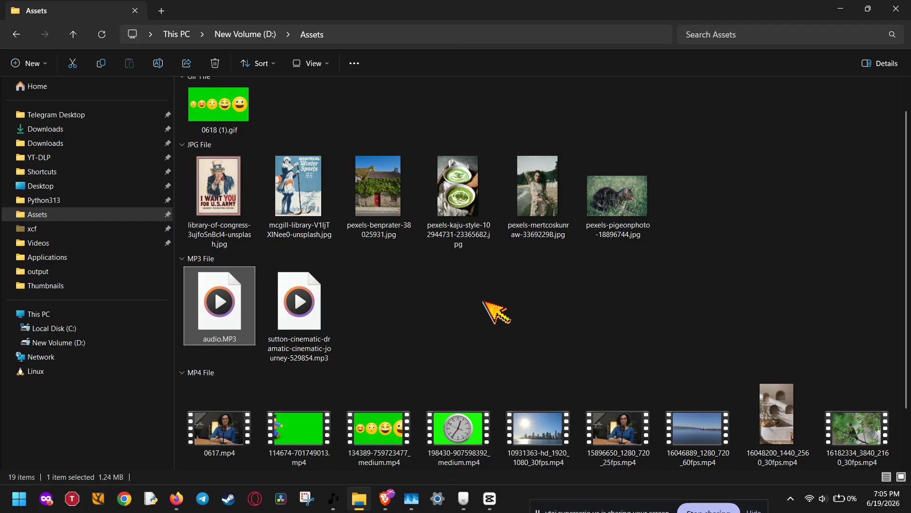
Step: Switch to the 0617 project in CapCut
mouse_move(490, 499)
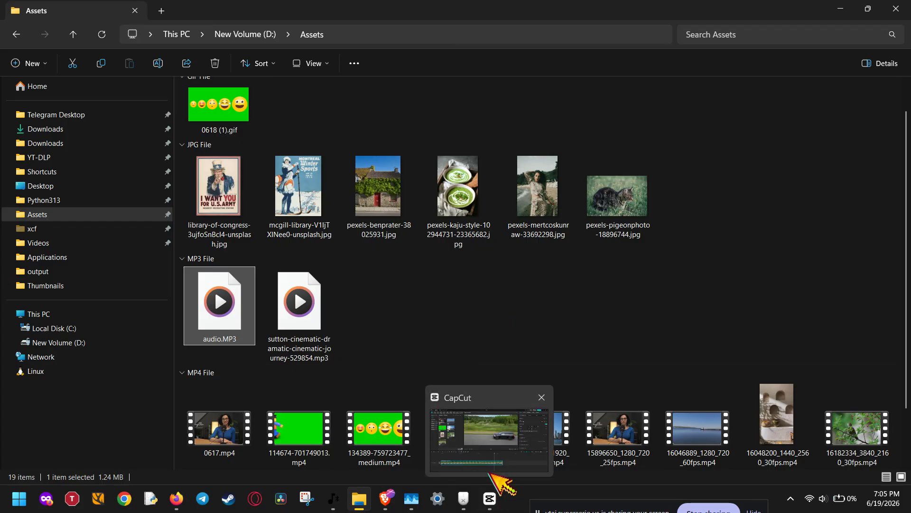
click(492, 439)
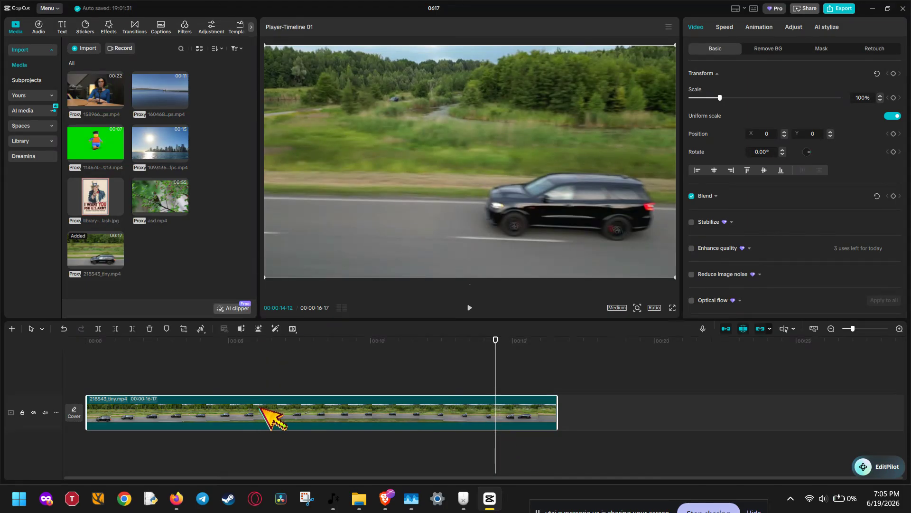
drag(260, 407, 247, 408)
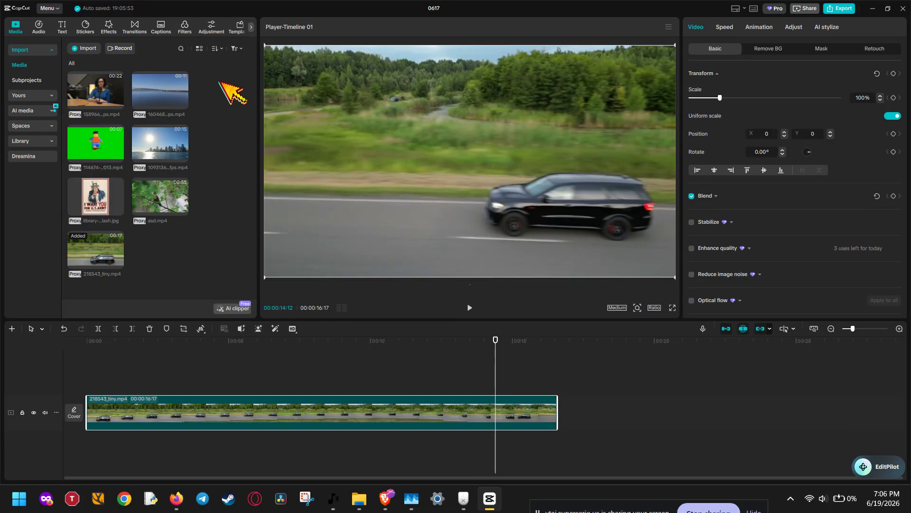
Step: Import audio.MP3 from the Assets folder into the project's media
click(85, 48)
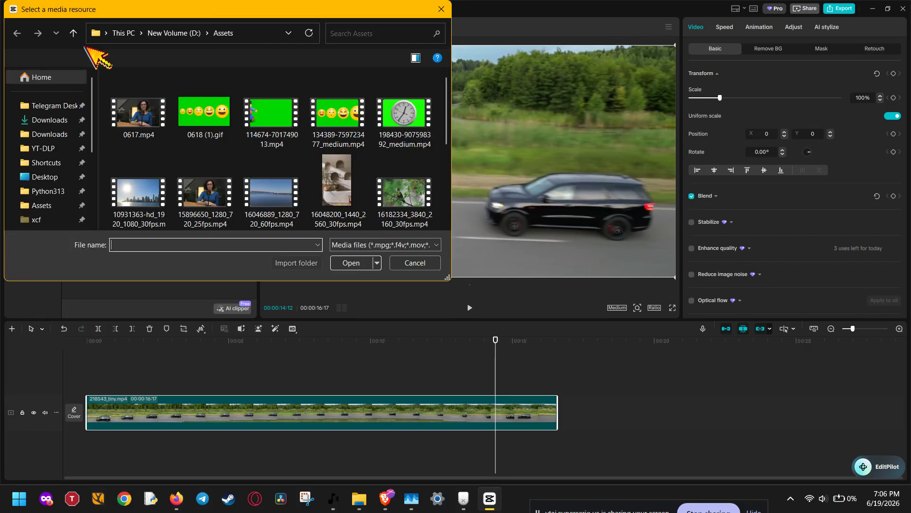
scroll(204, 199, down, 5)
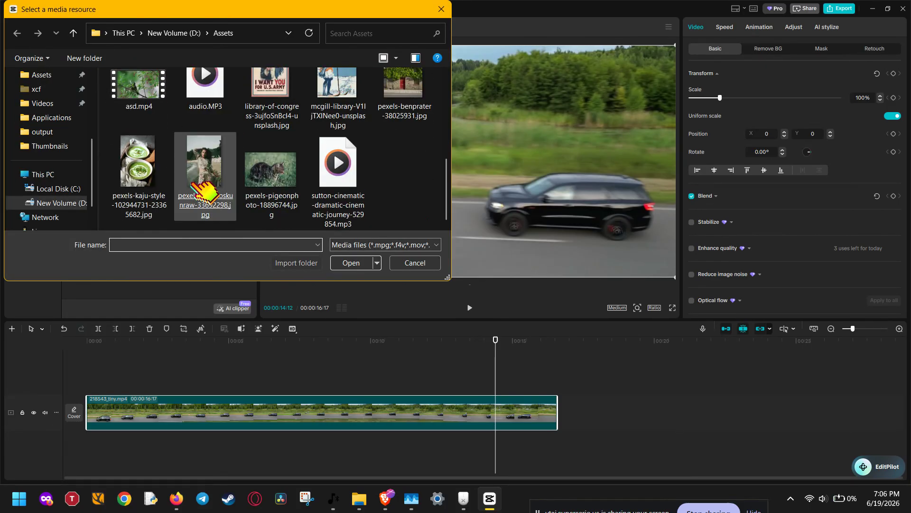
scroll(199, 186, up, 1)
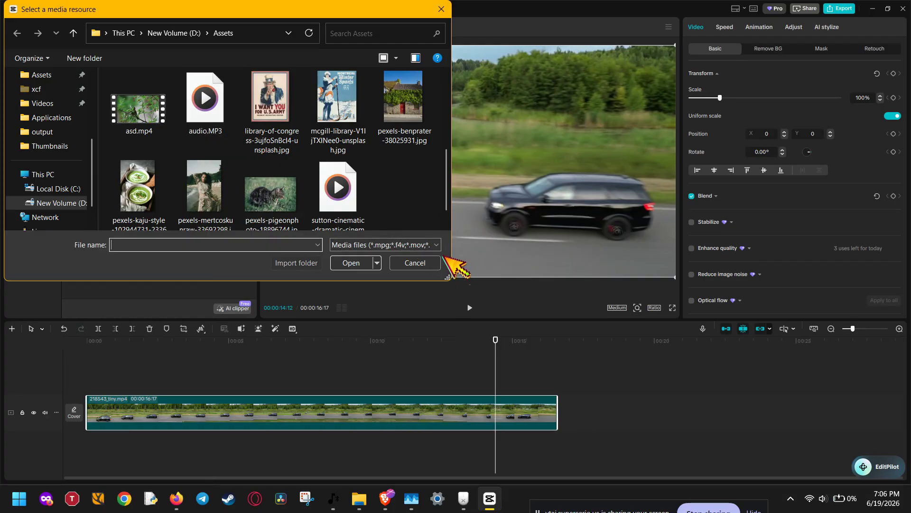
drag(398, 193, 344, 196)
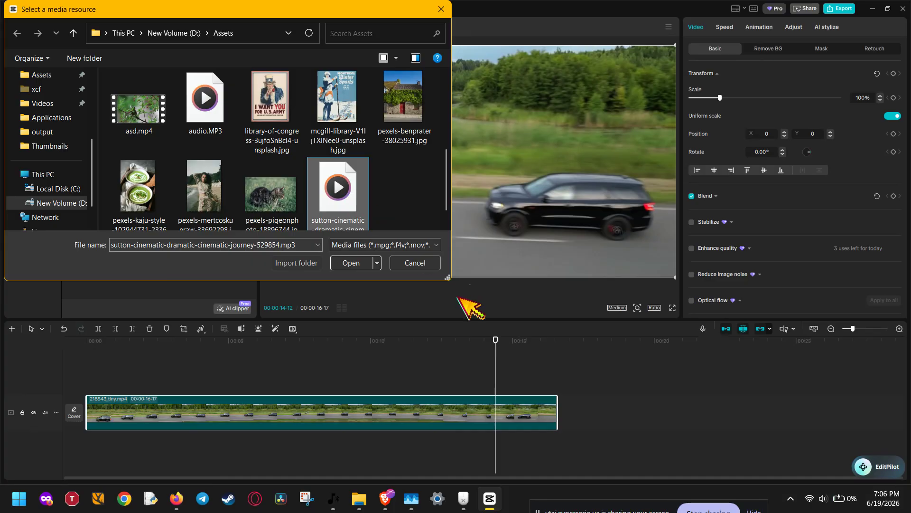
key(Return)
key(Down)
key(Down)
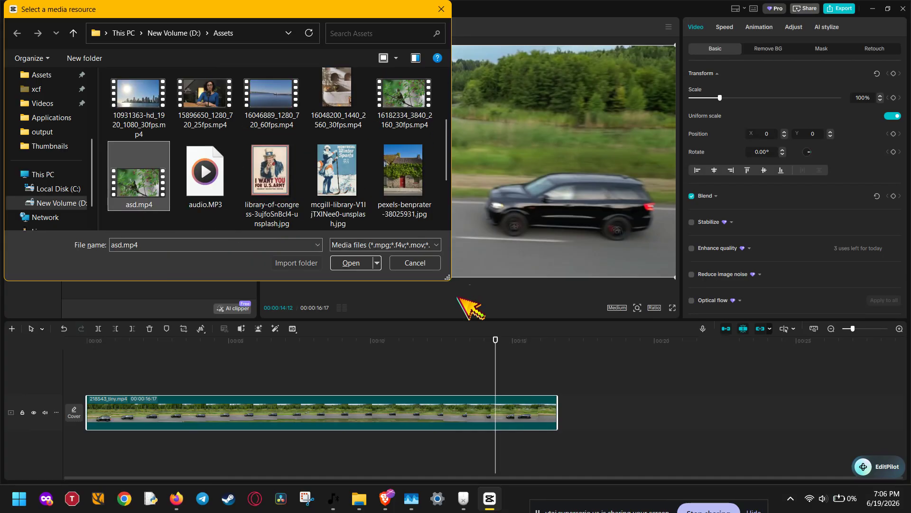
key(Right)
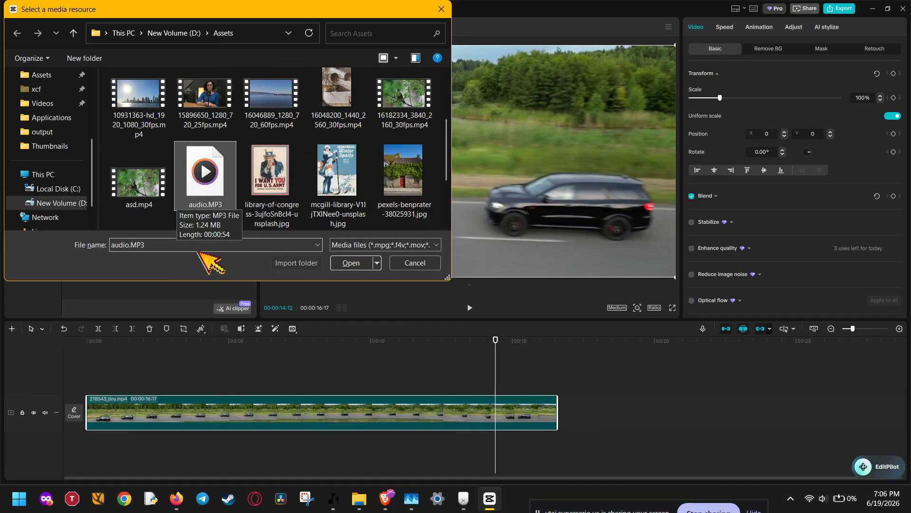
click(167, 245)
click(177, 245)
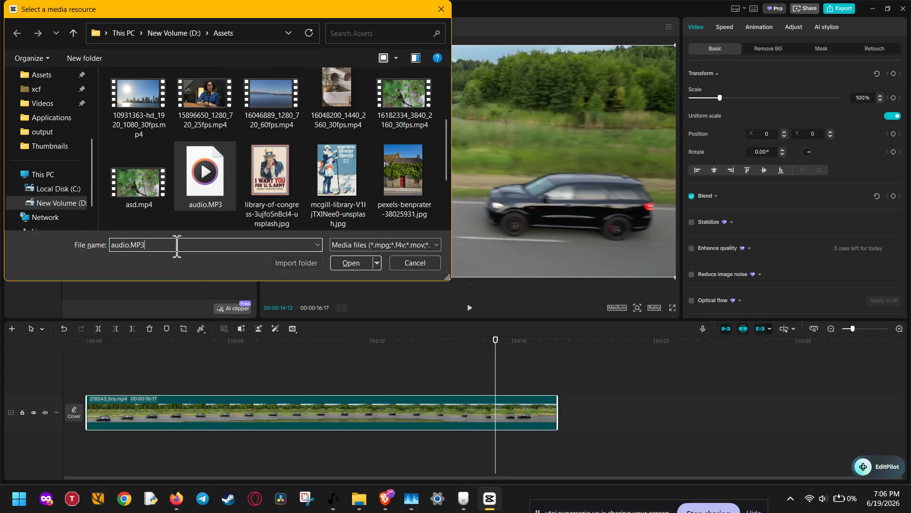
click(356, 267)
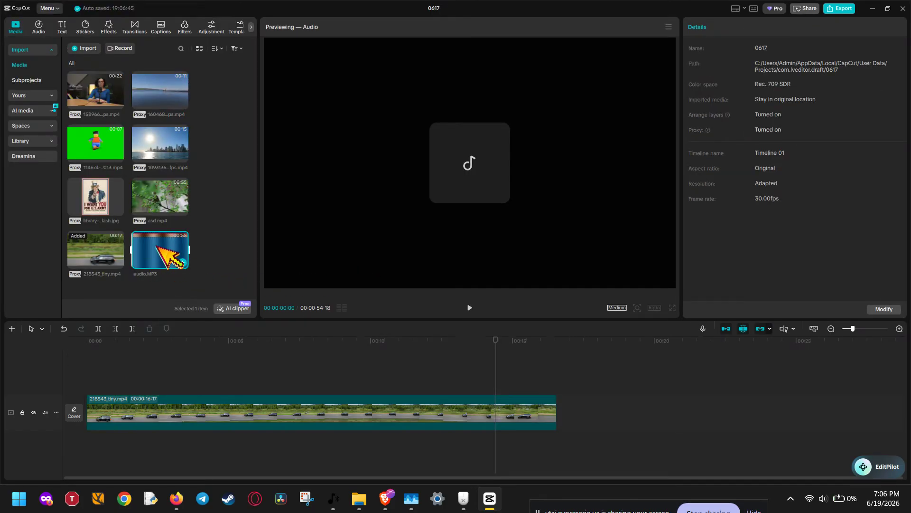
Step: Place audio.MP3 below the video at the timeline start and remove the part beyond the video's end at 00:00:16:17
drag(142, 245, 87, 450)
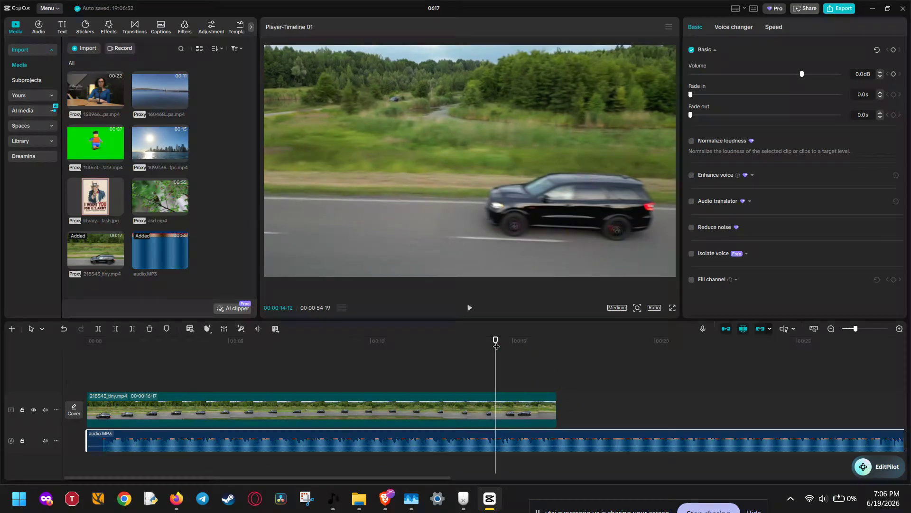
drag(495, 340, 560, 346)
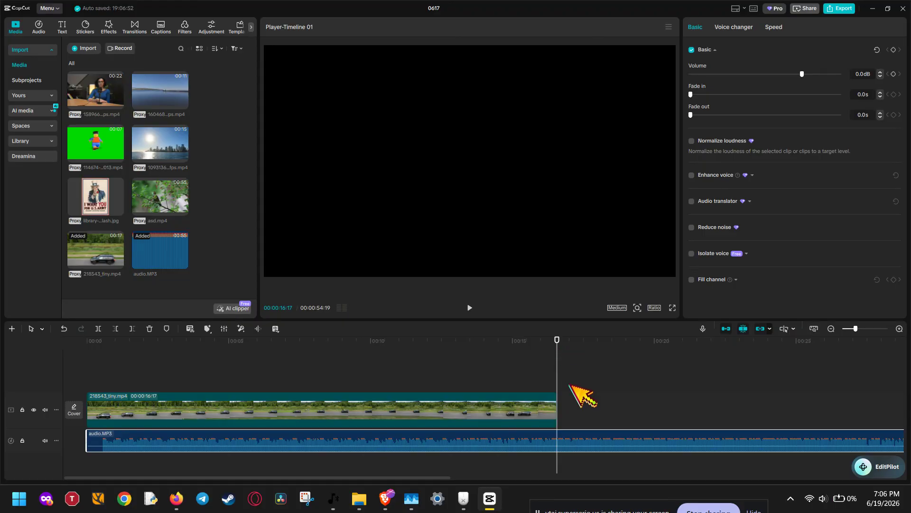
key(ctrl+b)
key(Delete)
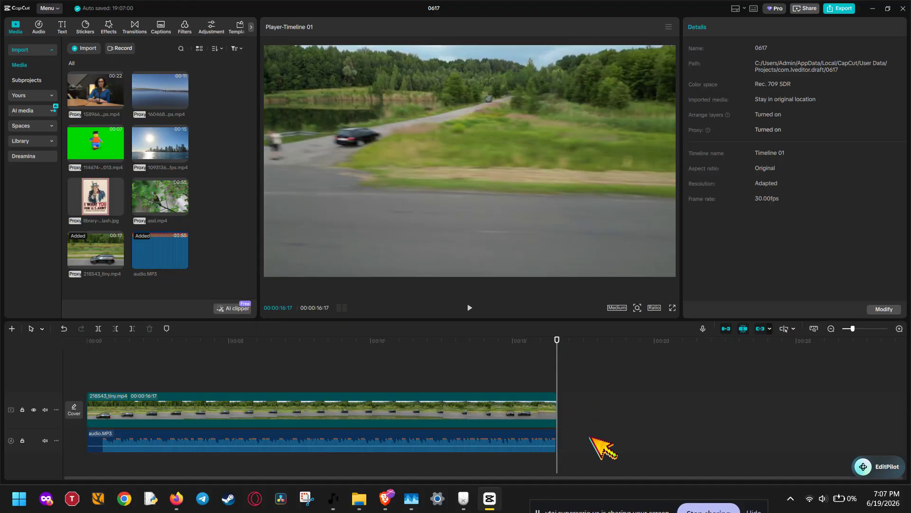
Step: Adjust the audio clip's end so it stops at 00:00:16:21, slightly past the video's end
drag(526, 353, 381, 379)
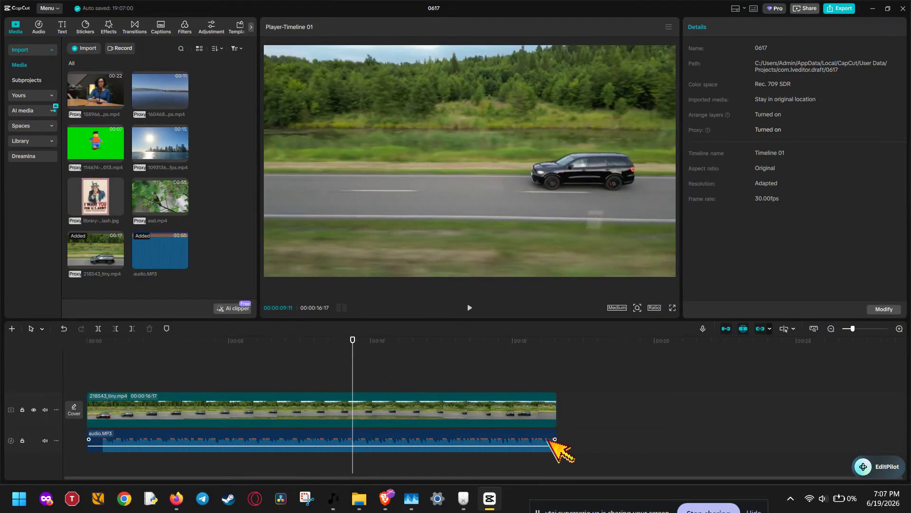
drag(554, 433, 577, 433)
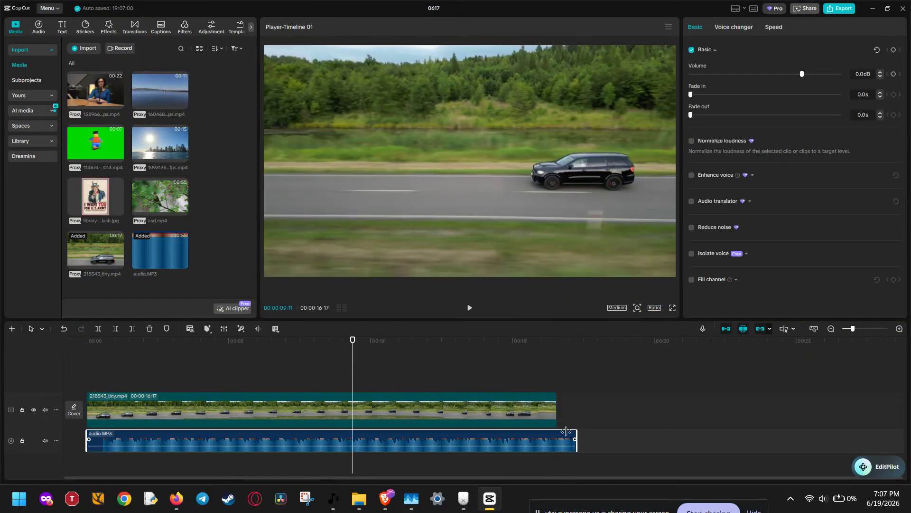
drag(87, 444, 121, 444)
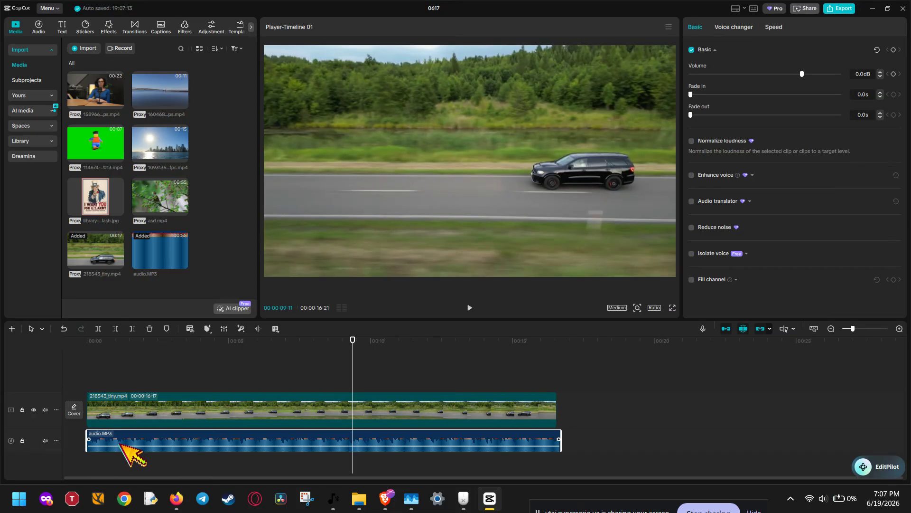
Step: Browse the stock music library and the trending sound effects
click(47, 30)
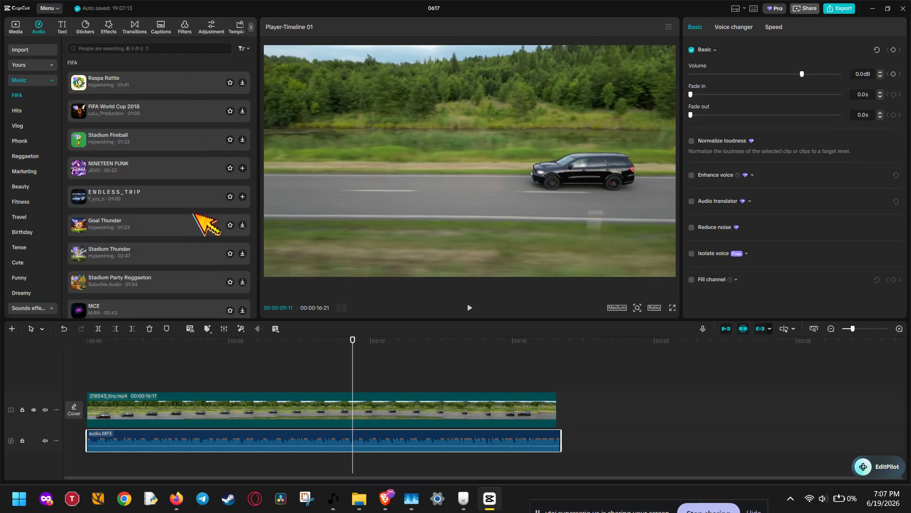
scroll(194, 219, down, 1)
scroll(195, 215, down, 6)
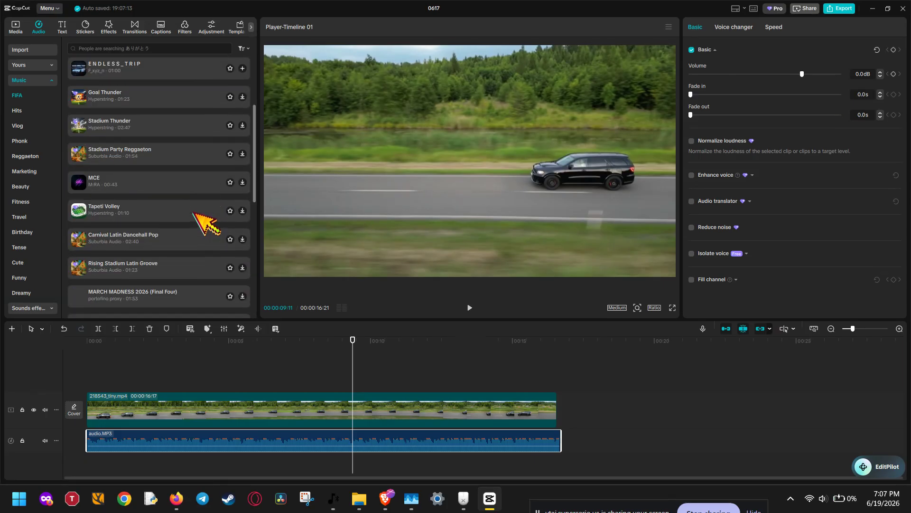
click(32, 79)
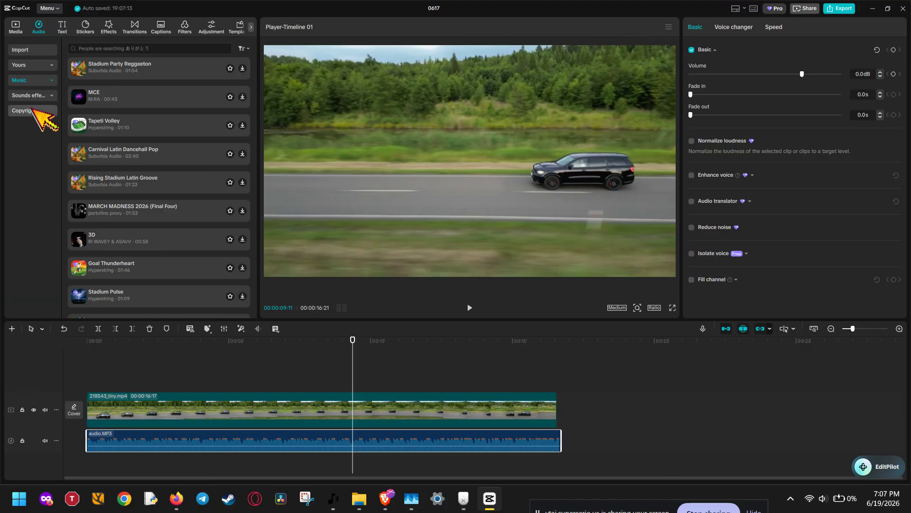
click(32, 95)
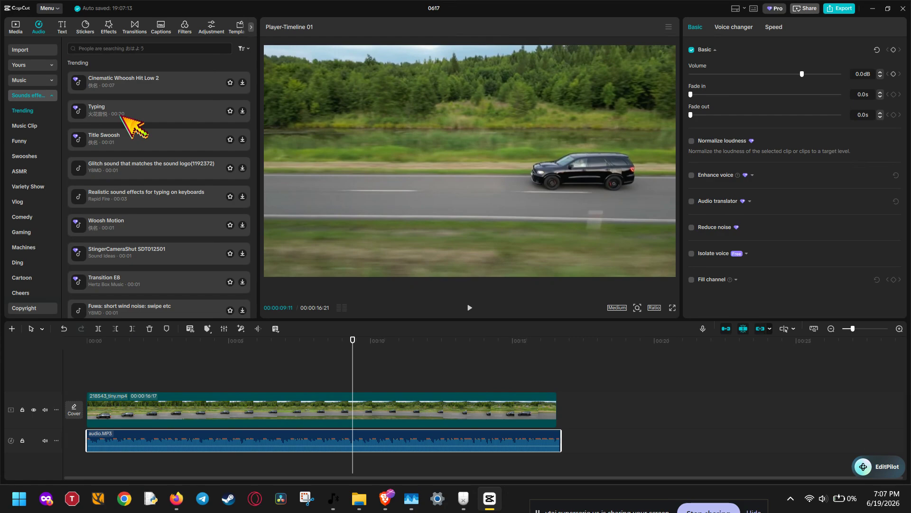
Step: Add "Realistic sound effects for typing on keyboards" at the playhead and a second copy after the end of audio.MP3
click(105, 194)
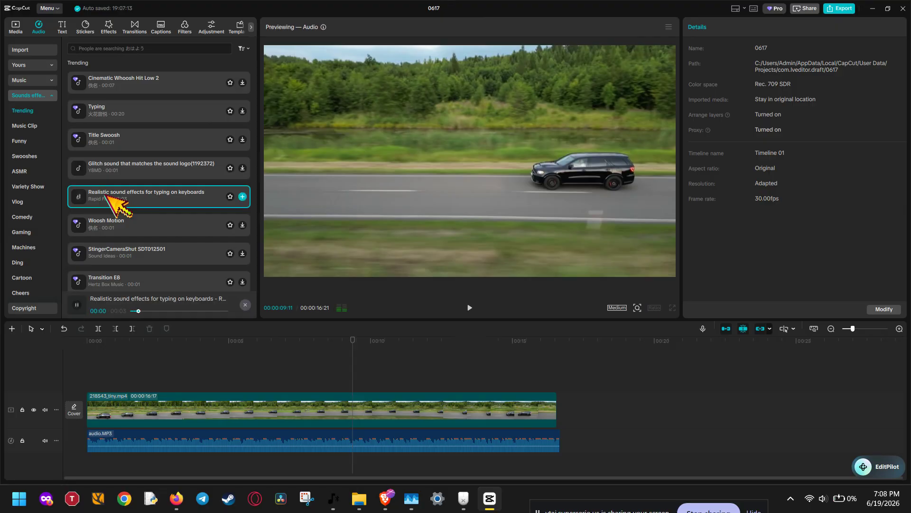
click(243, 196)
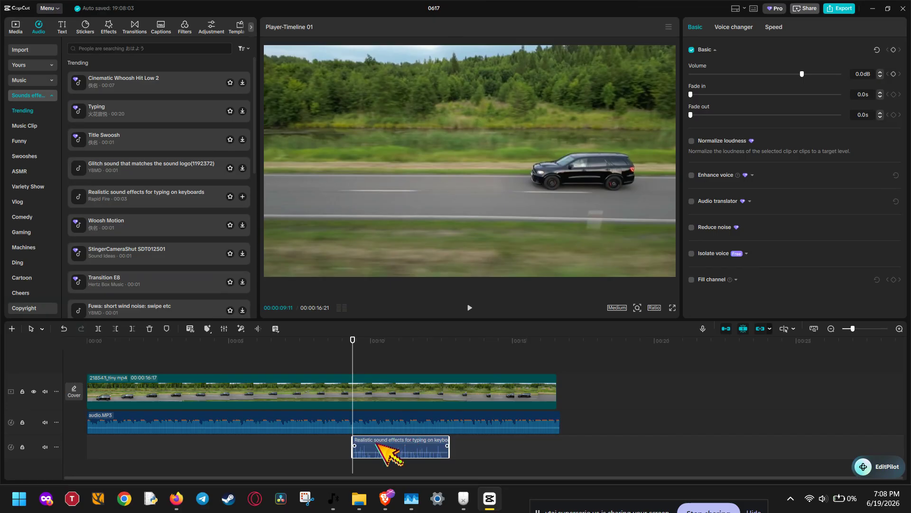
mouse_move(401, 454)
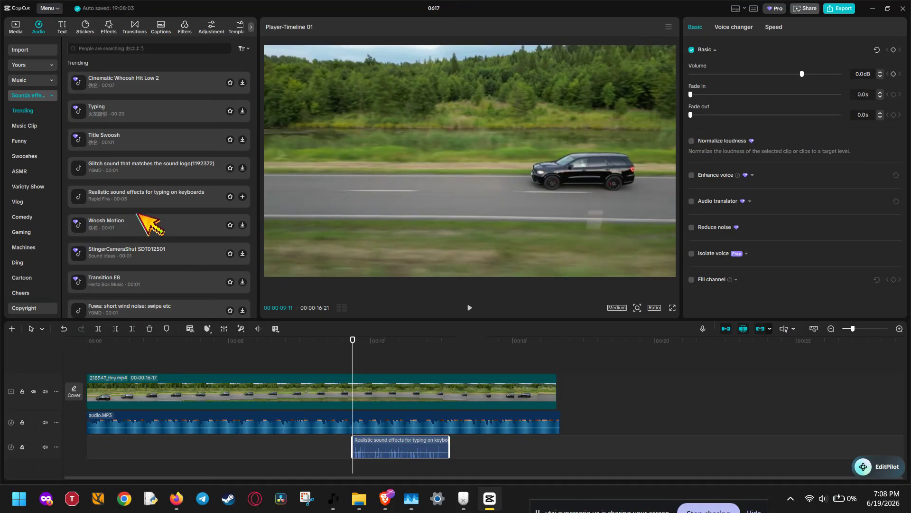
drag(142, 197, 576, 423)
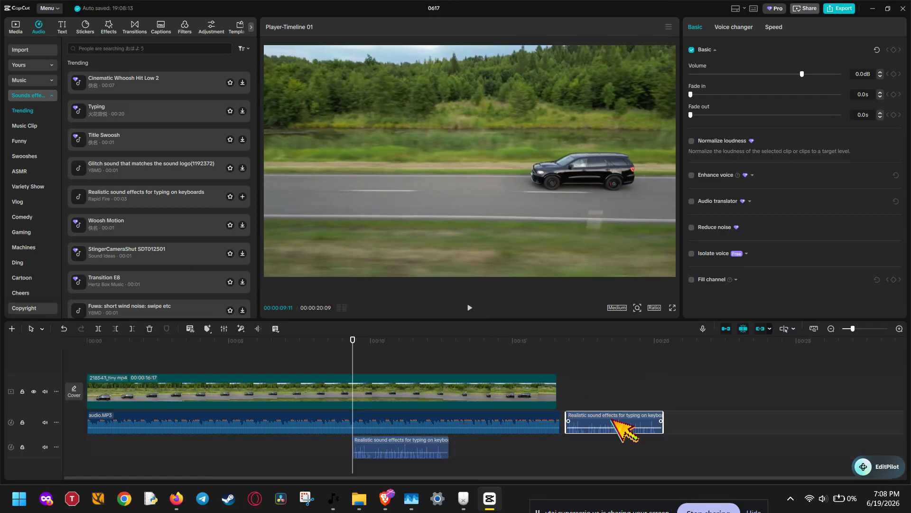
Step: Delete both keyboard typing sound effect clips from the timeline
key(Delete)
click(434, 449)
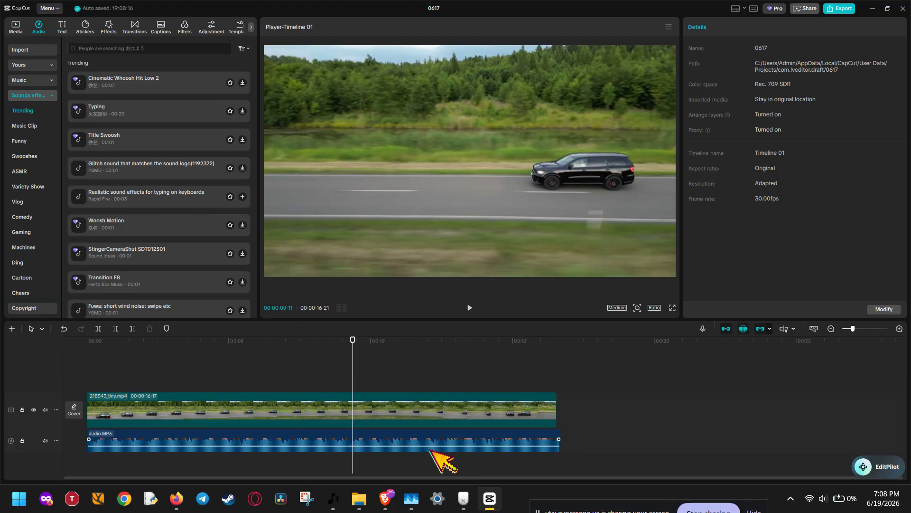
key(Delete)
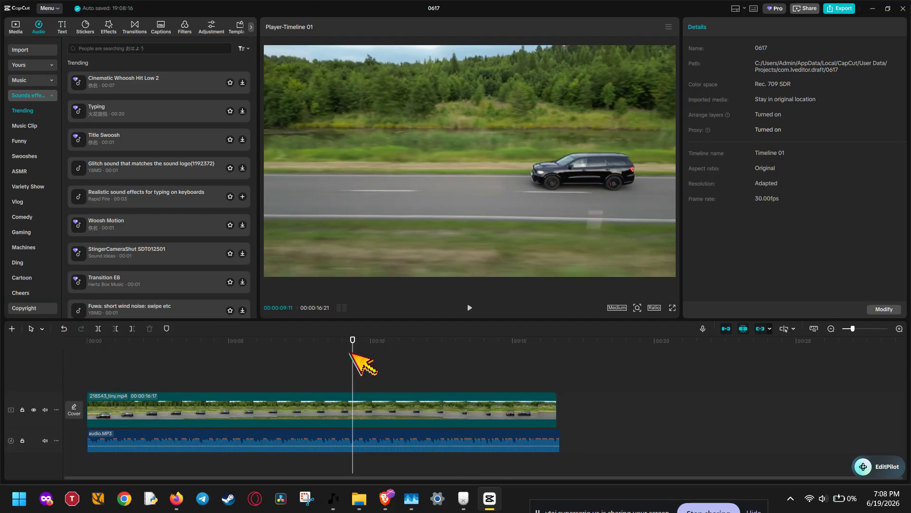
Step: Add a 2.6 s fade-out to the end of the audio.MP3 clip
drag(352, 361, 428, 368)
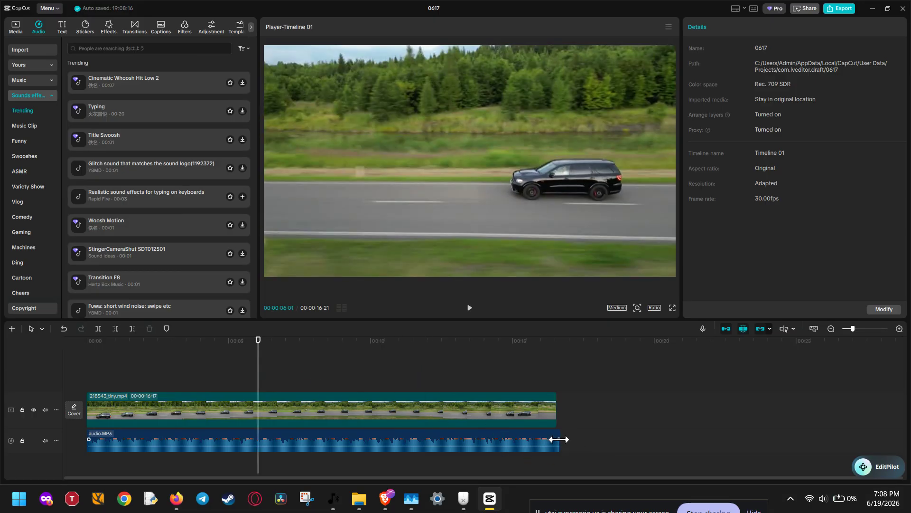
drag(560, 439, 485, 439)
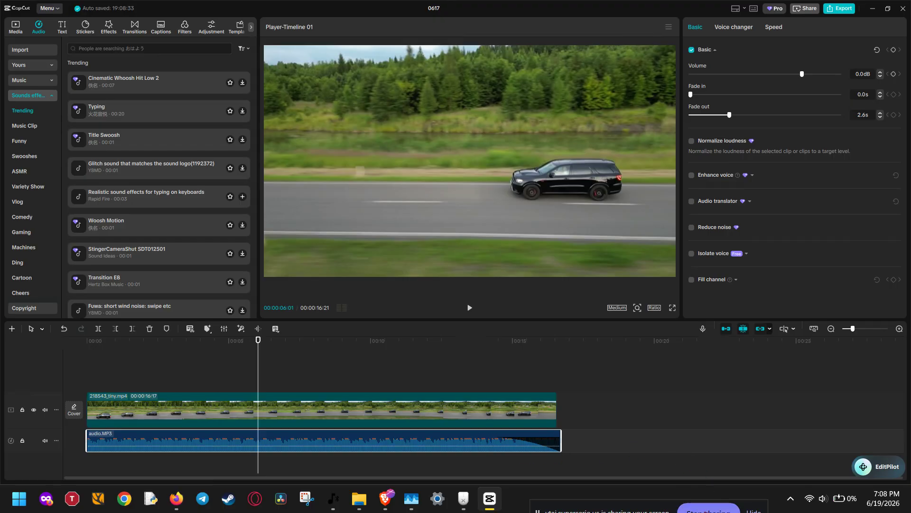
click(709, 510)
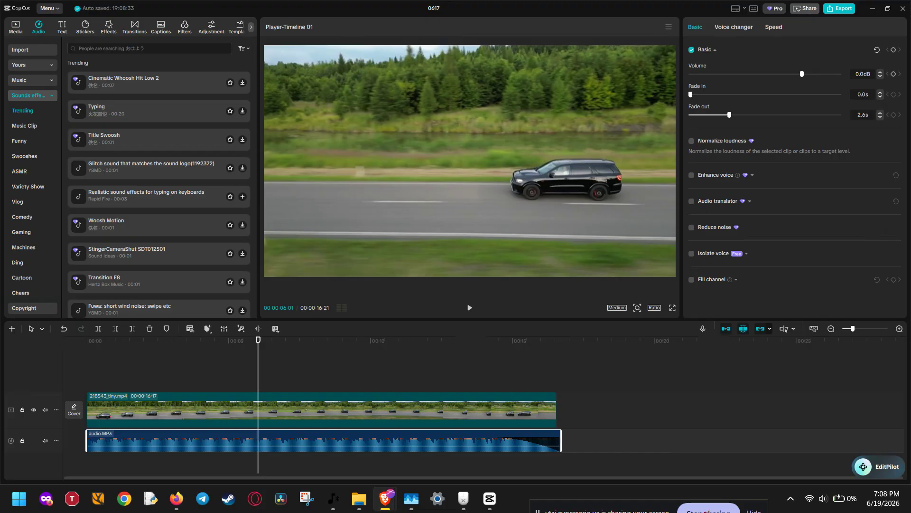